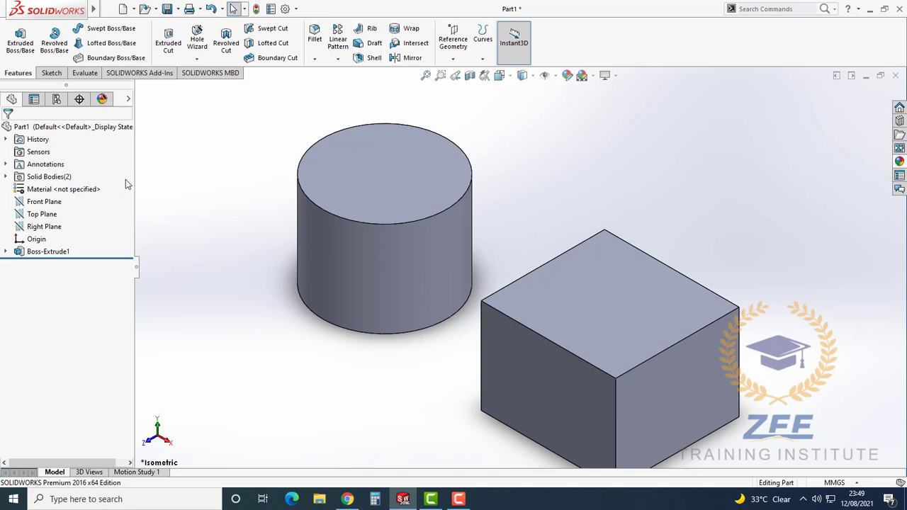
Apply the BUTYL material from the Rubber category to the part
key("f")
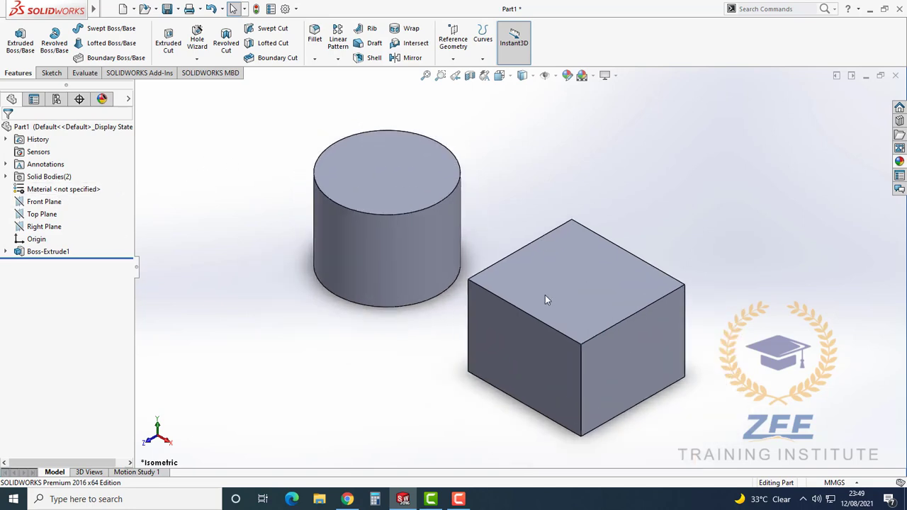
scroll(476, 242, "down", 2)
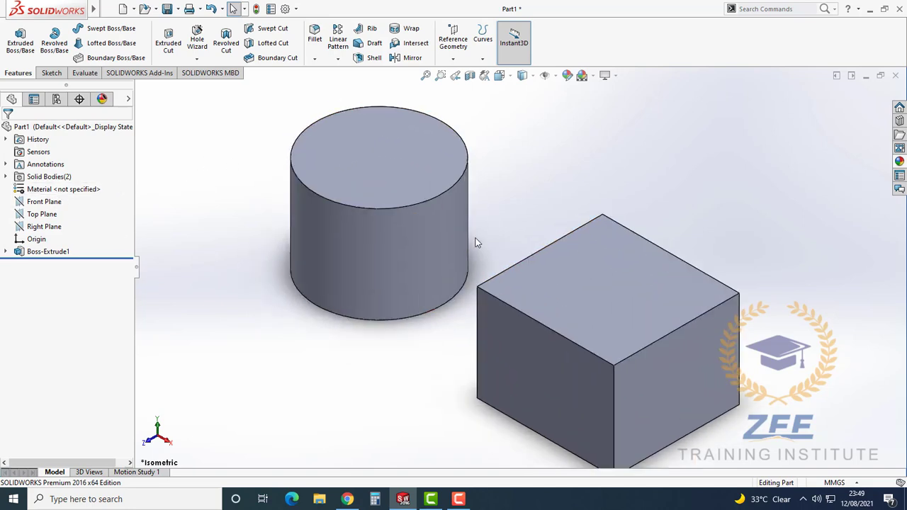
scroll(426, 296, "up", 2)
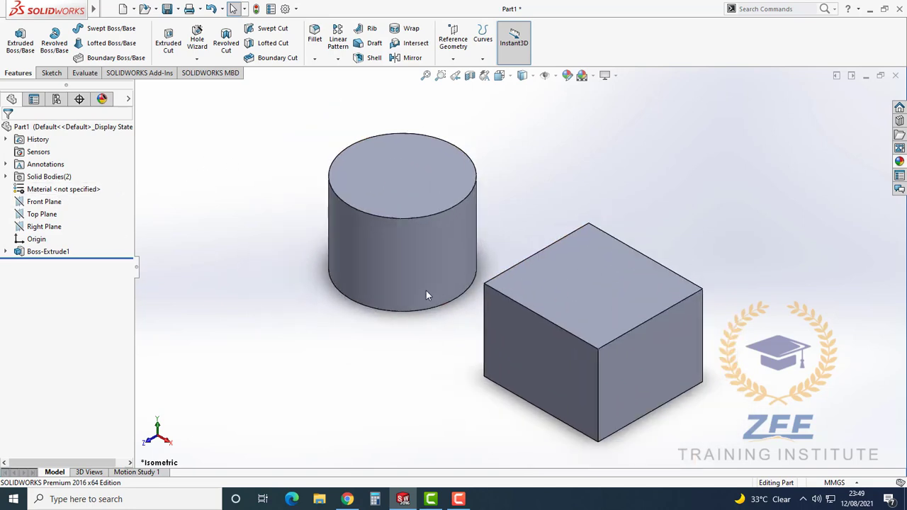
right_click(68, 193)
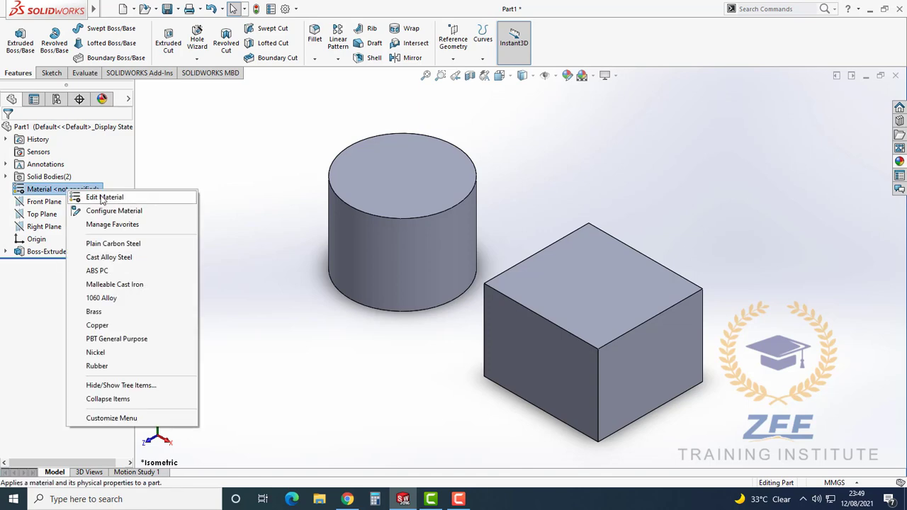
left_click(104, 198)
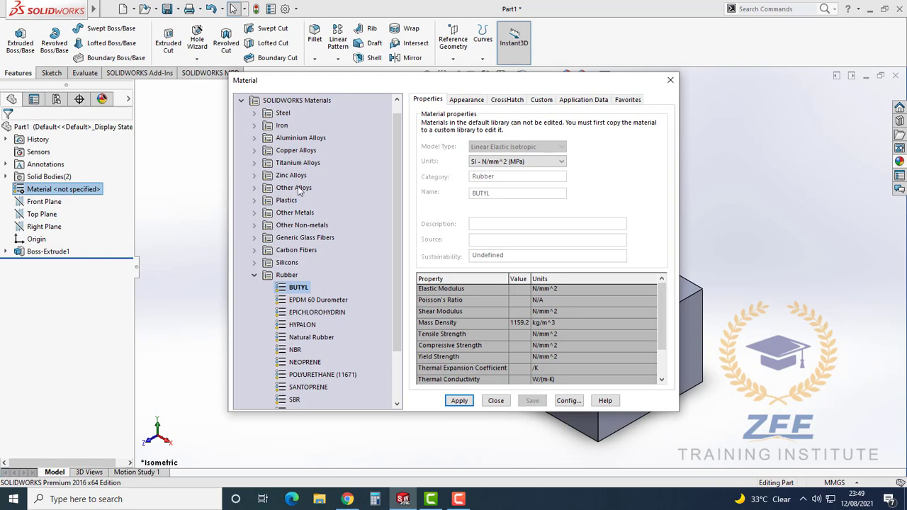
left_click(255, 275)
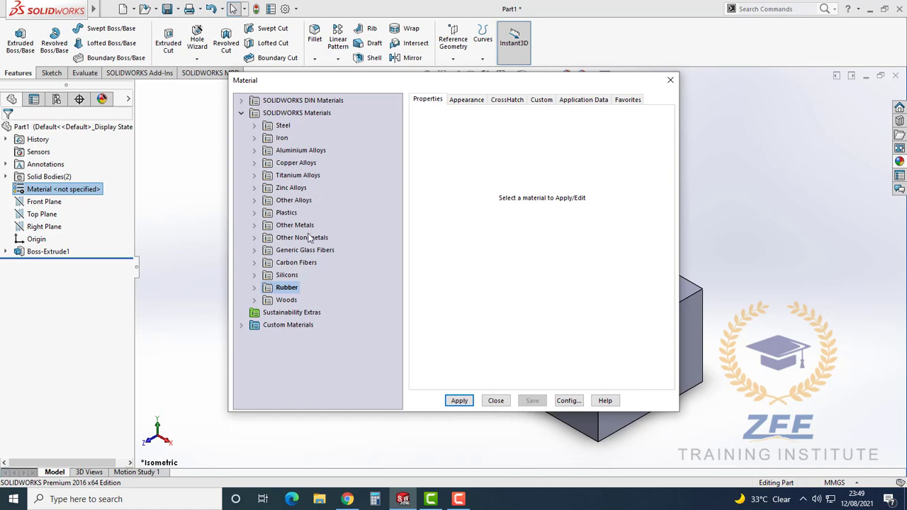
left_click(254, 288)
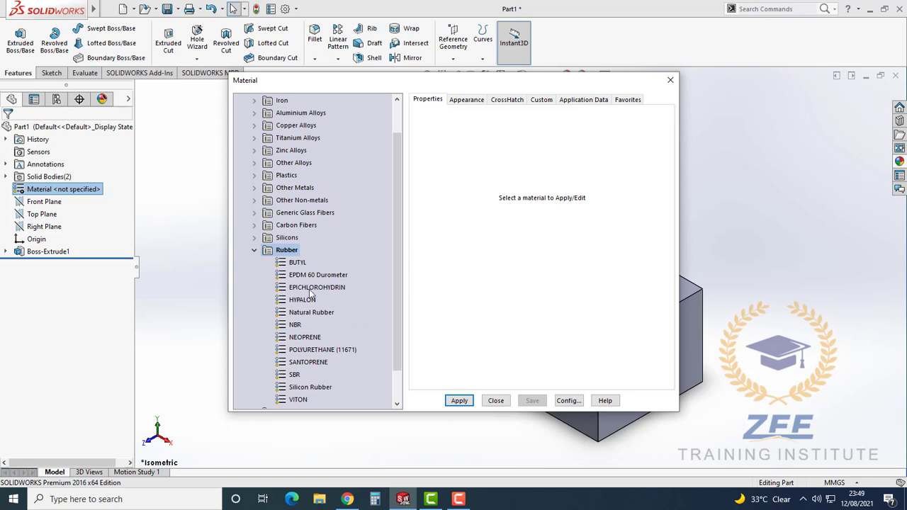
left_click(298, 263)
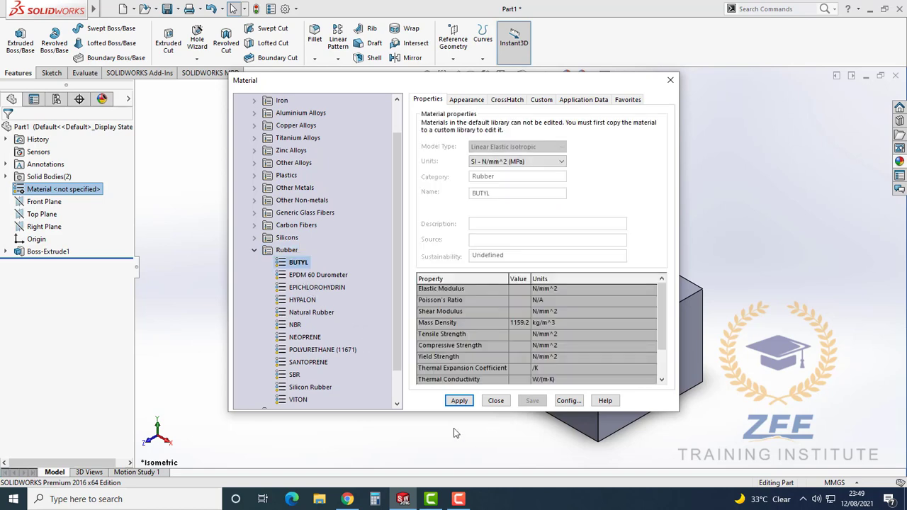
left_click(460, 401)
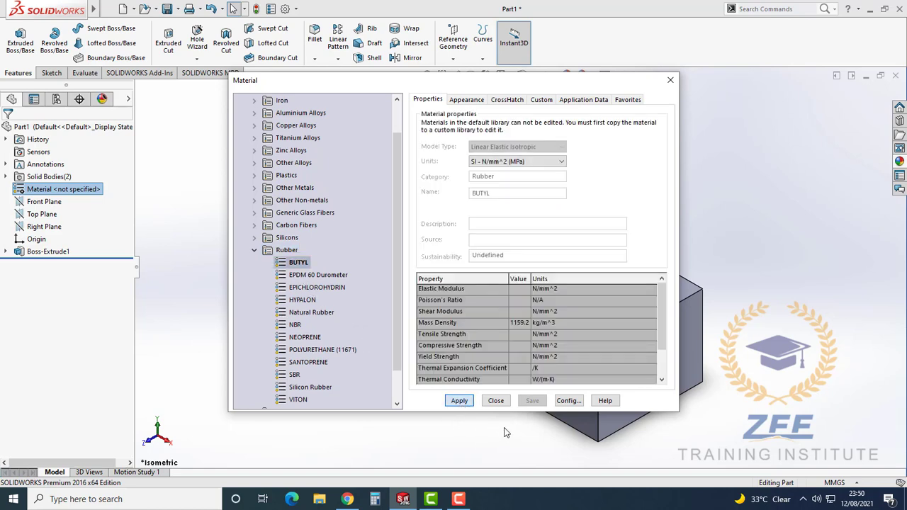
left_click(496, 401)
Rebuild the part and check its mass properties with BUTYL assigned
scroll(503, 286, "up", 1)
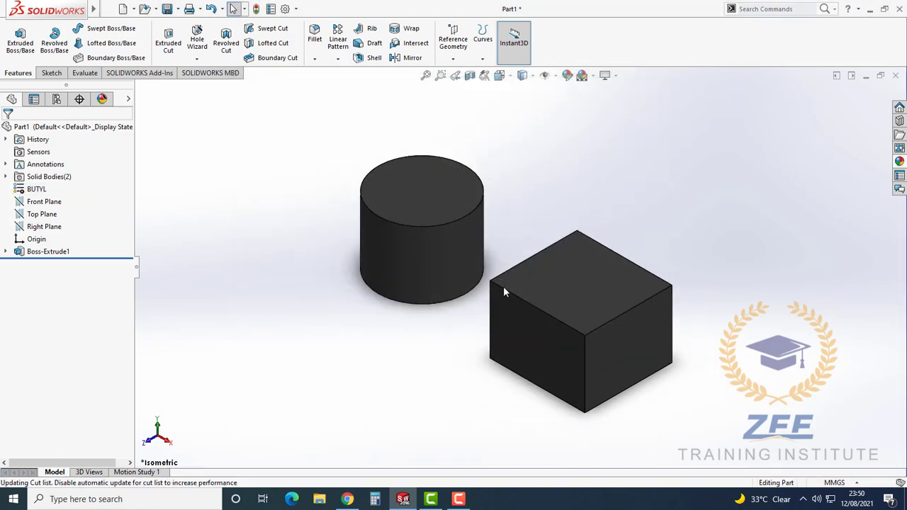
scroll(493, 289, "down", 3)
scroll(508, 257, "up", 3)
scroll(507, 246, "down", 3)
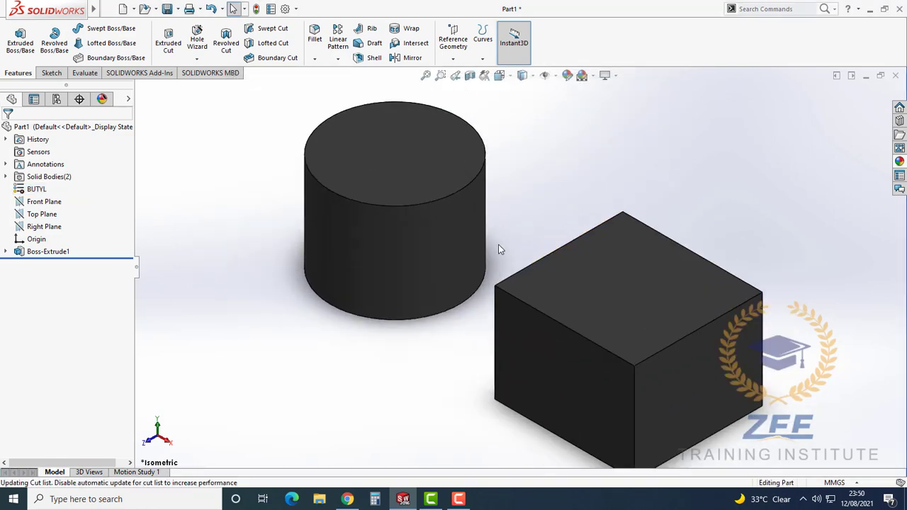
scroll(498, 247, "up", 3)
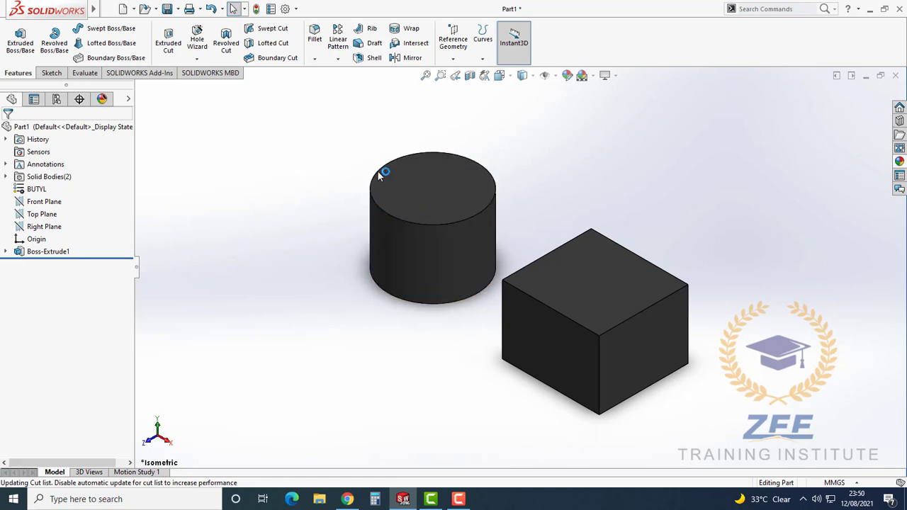
scroll(474, 221, "down", 1)
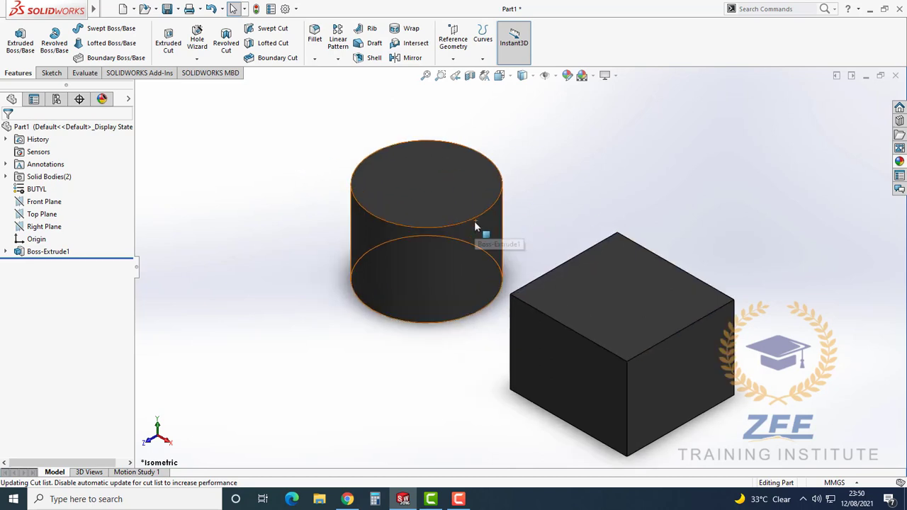
left_click(83, 75)
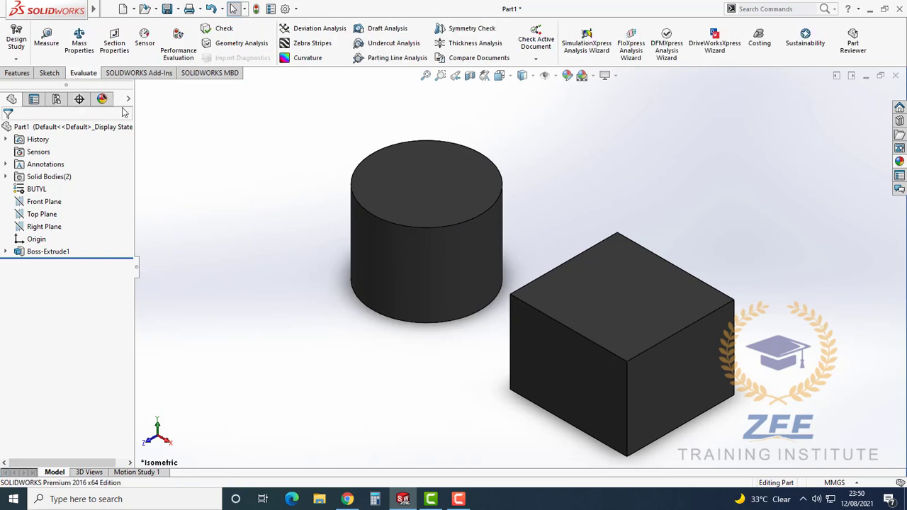
left_click(80, 41)
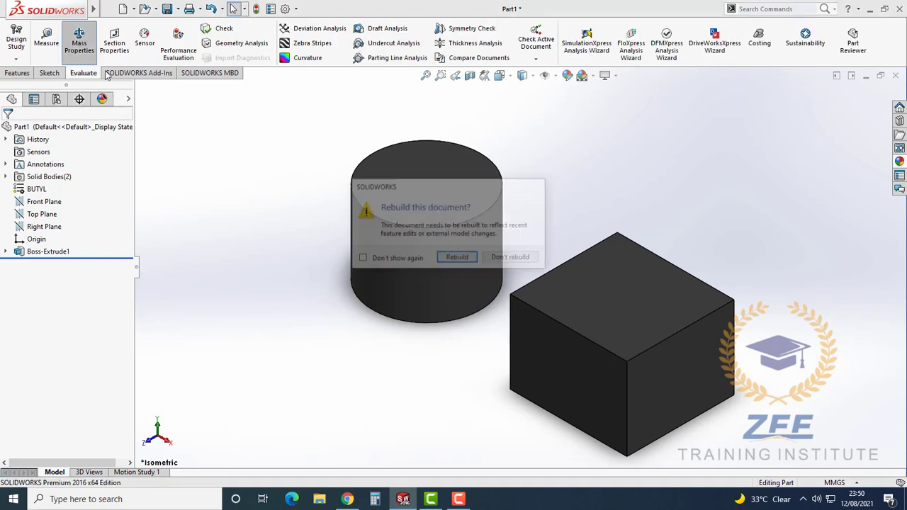
left_click(458, 257)
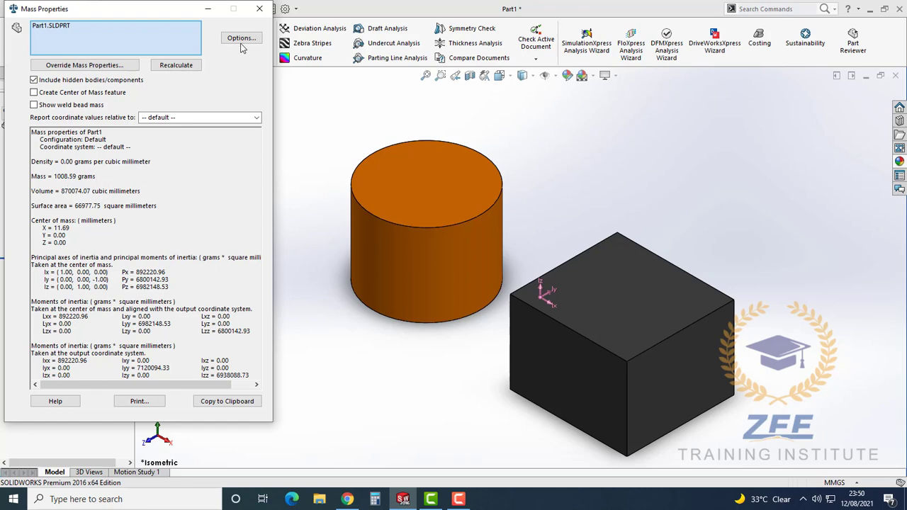
left_click(259, 8)
Change the part's material to Hexcel AS4C (3000 Filaments) from the Carbon Fibers category
scroll(515, 294, "up", 2)
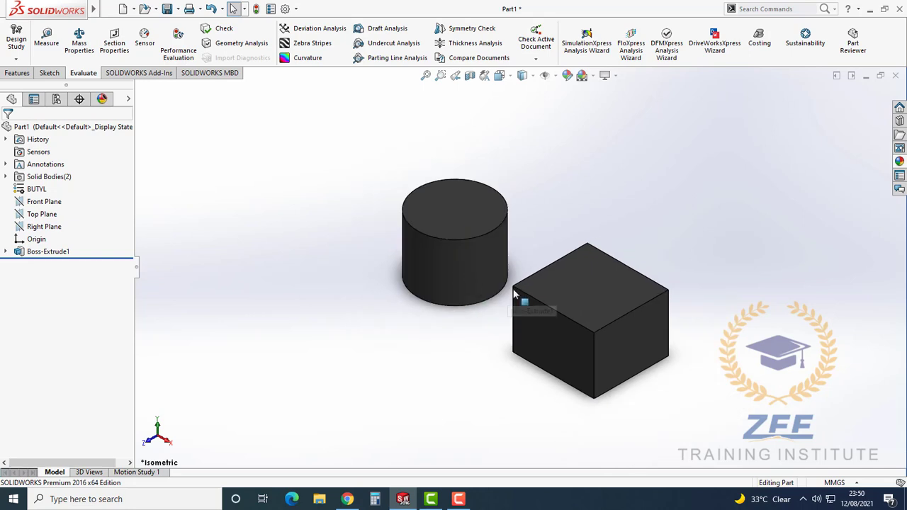
scroll(515, 295, "down", 2)
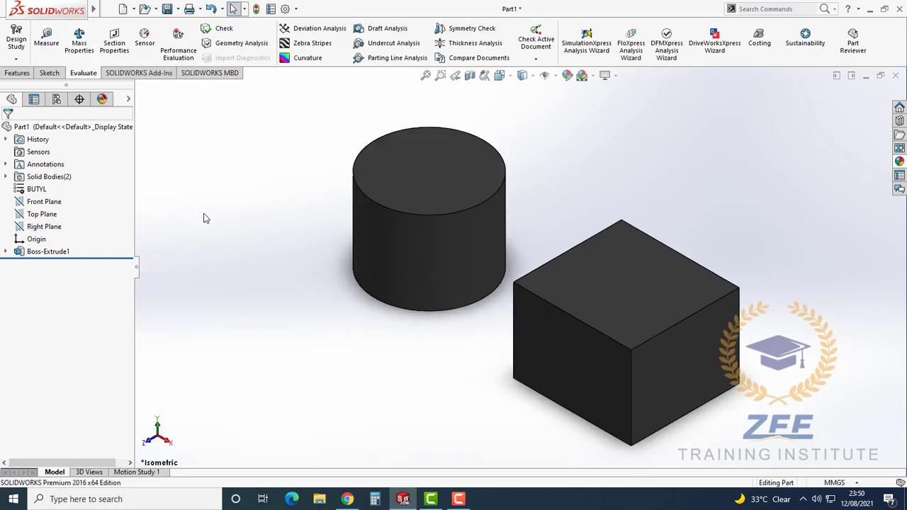
scroll(527, 266, "up", 1)
scroll(500, 269, "down", 1)
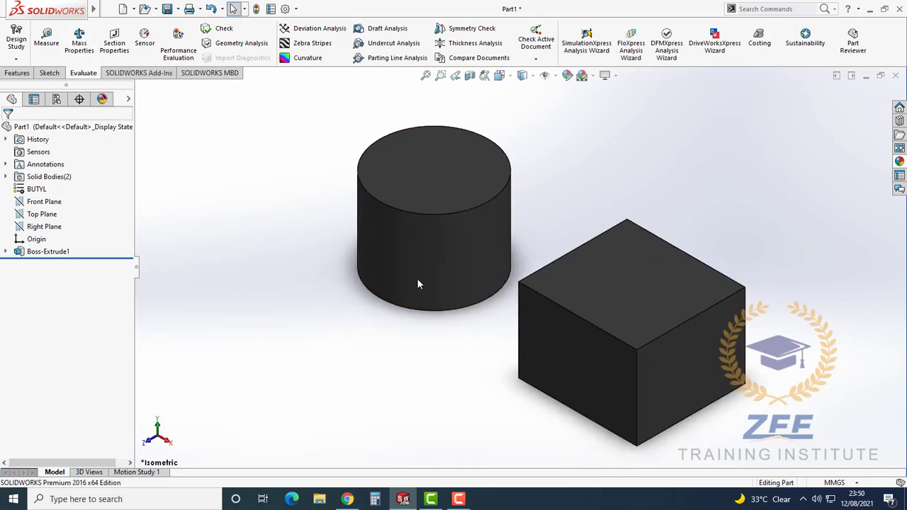
right_click(42, 195)
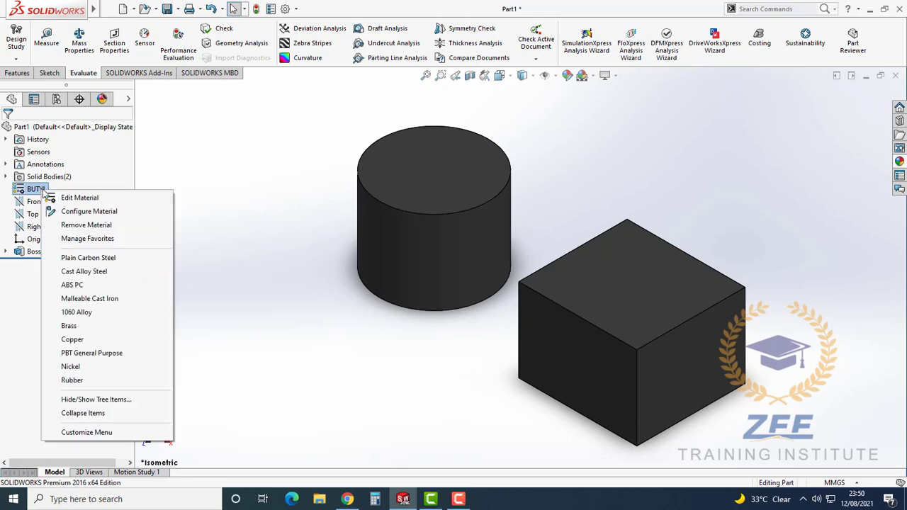
left_click(80, 198)
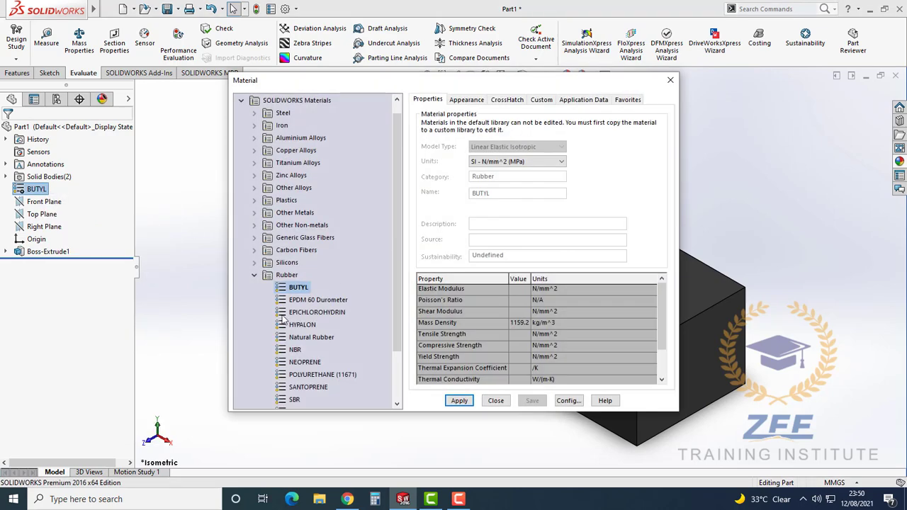
left_click(254, 275)
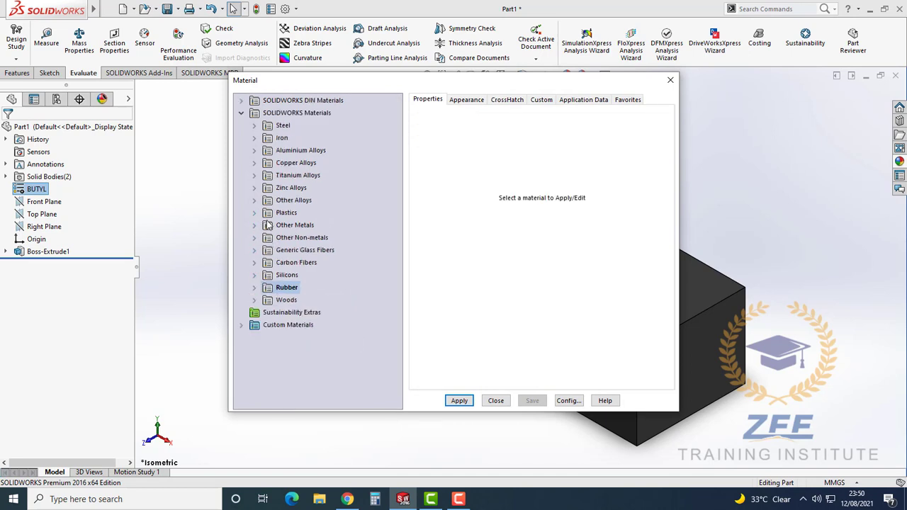
left_click(253, 262)
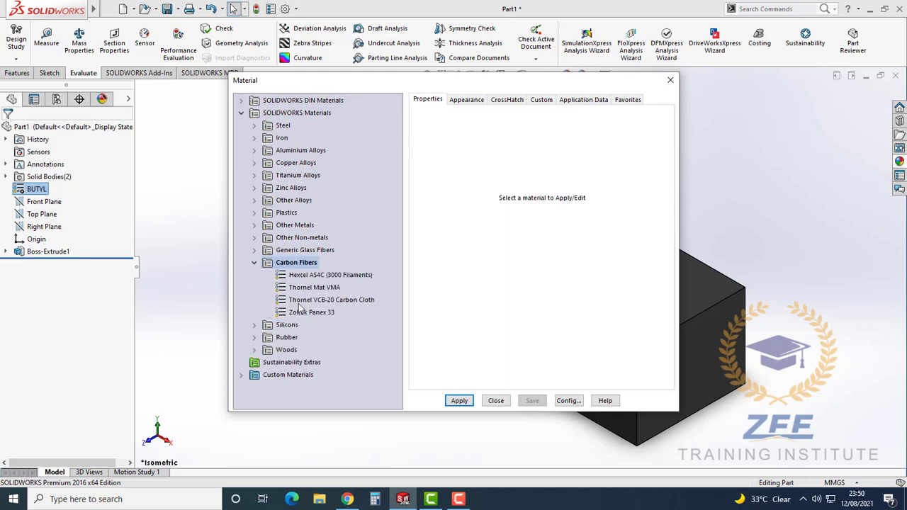
left_click(319, 277)
left_click(460, 401)
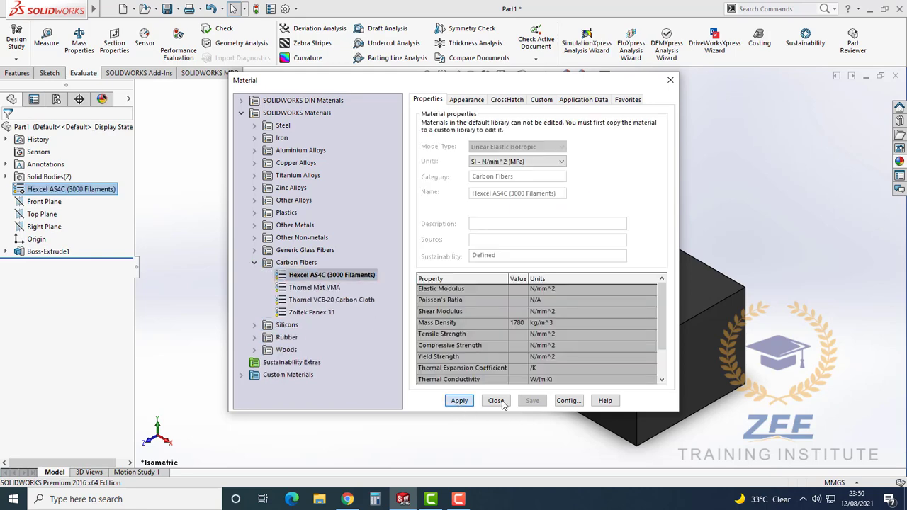
left_click(496, 402)
Check the part's mass properties with the carbon fiber material assigned
scroll(546, 306, "down", 3)
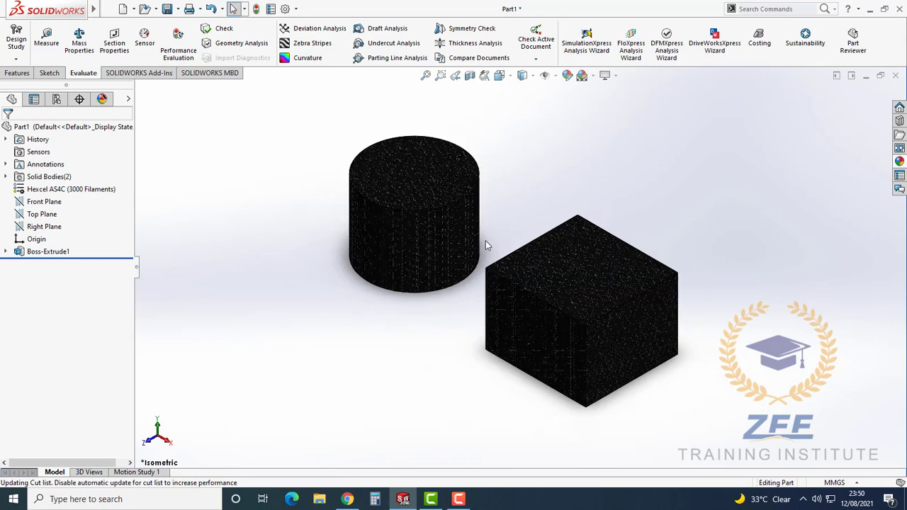
left_click(79, 39)
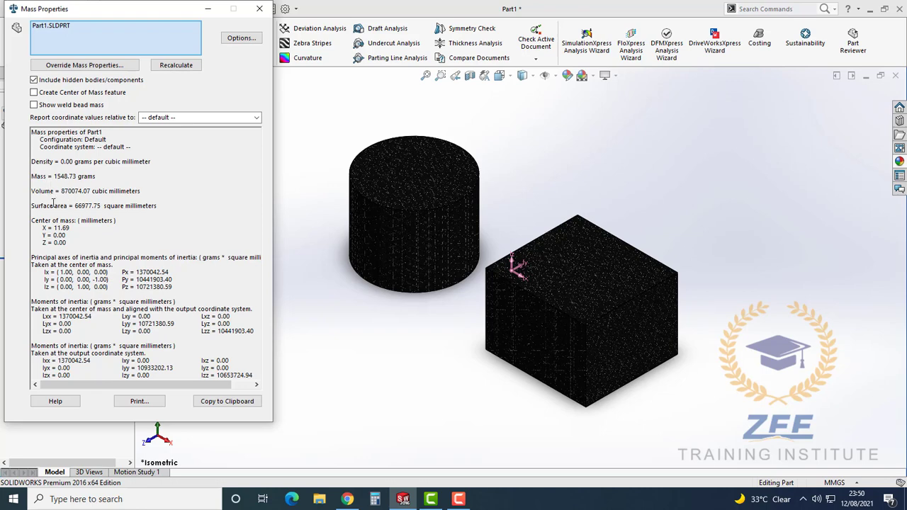
left_click(259, 13)
Change the part's material to Silicon from the Silicons category
right_click(61, 190)
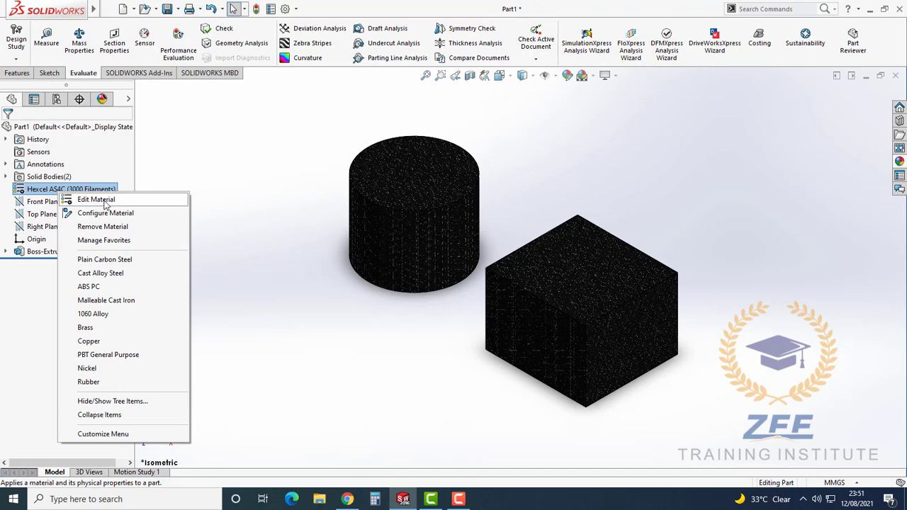
left_click(103, 200)
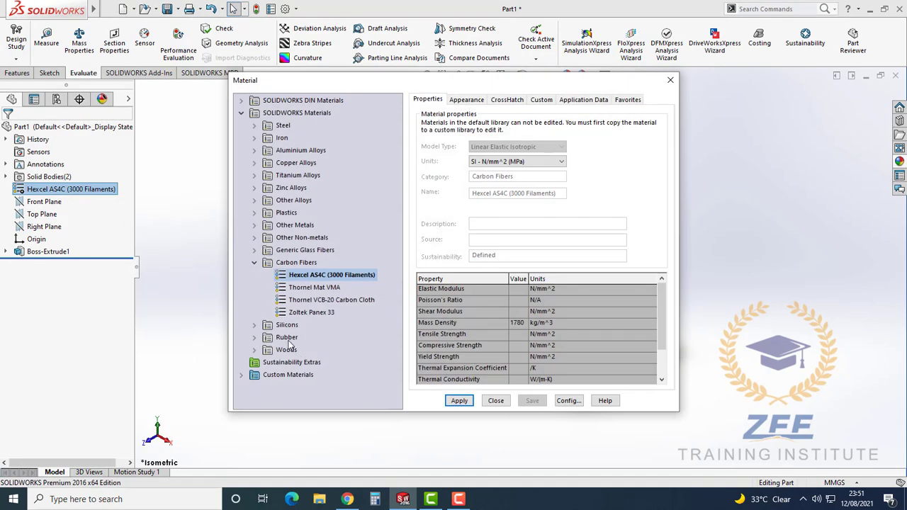
left_click(254, 325)
left_click(298, 338)
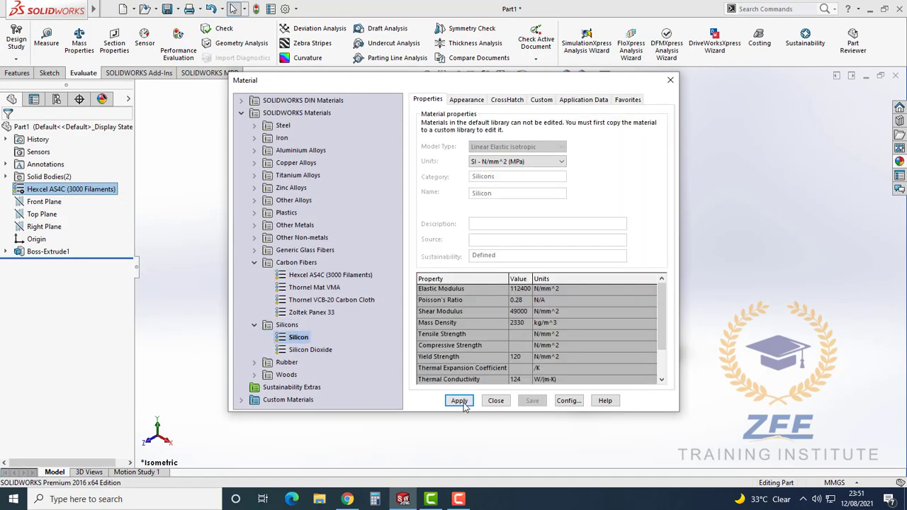
left_click(459, 401)
left_click(497, 402)
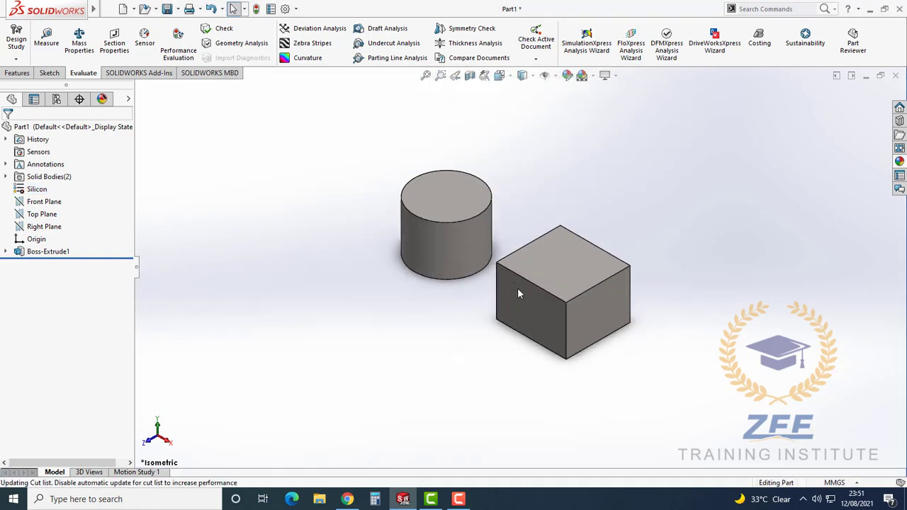
scroll(512, 250, "down", 2)
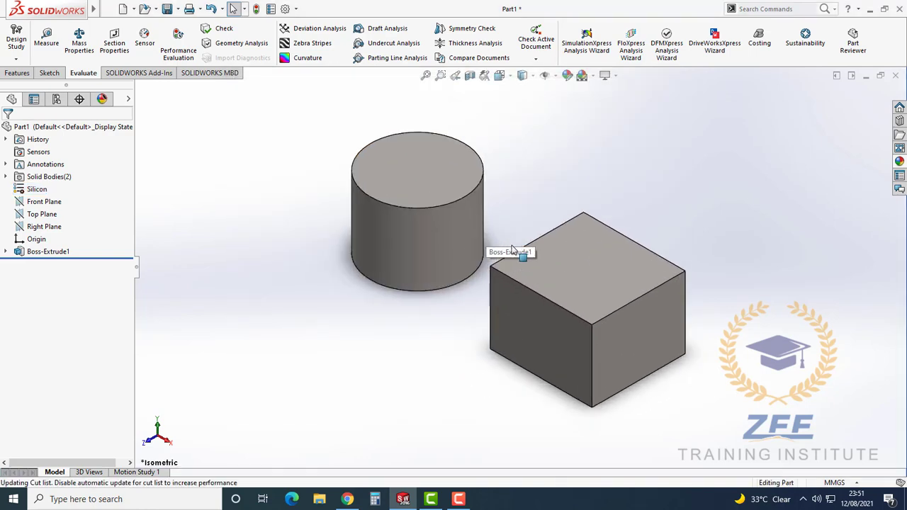
scroll(496, 234, "up", 2)
scroll(526, 225, "down", 2)
scroll(525, 221, "up", 2)
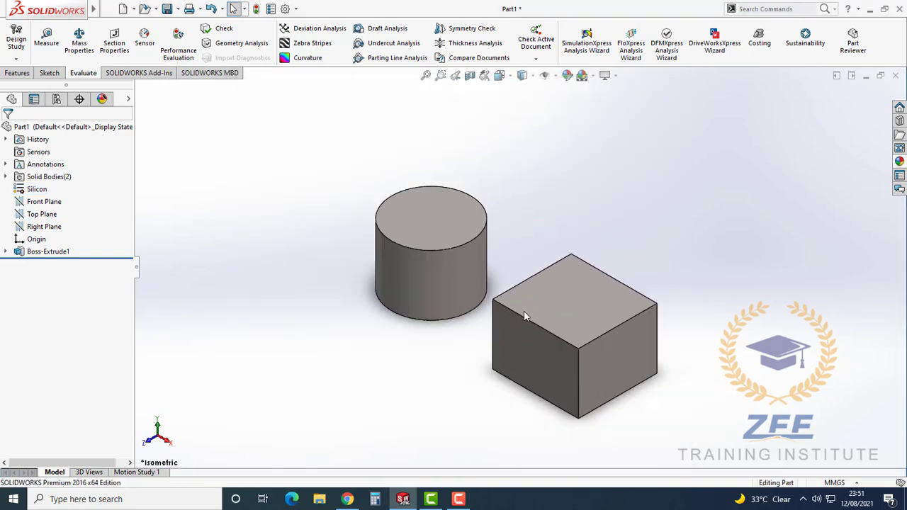
scroll(504, 174, "down", 1)
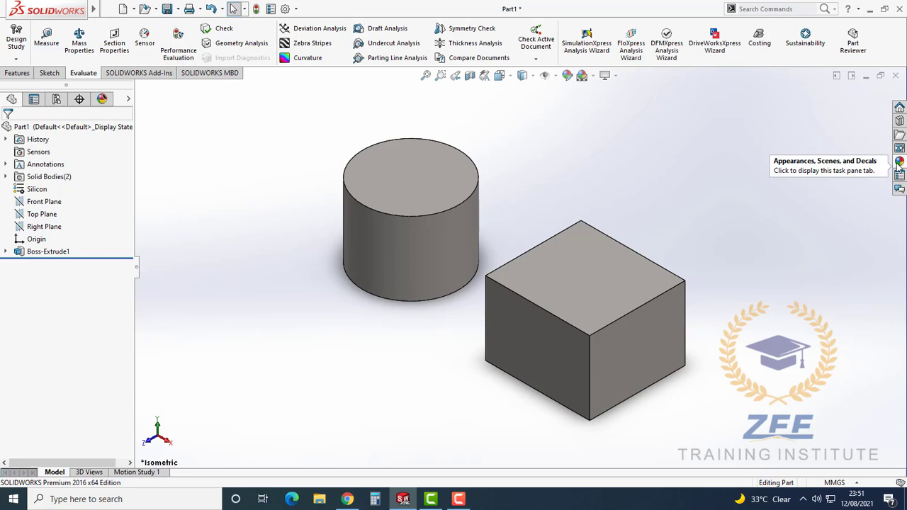
Open the appearances library, collapse the Rubber and Metal categories, and look through the remaining appearance categories
left_click(899, 162)
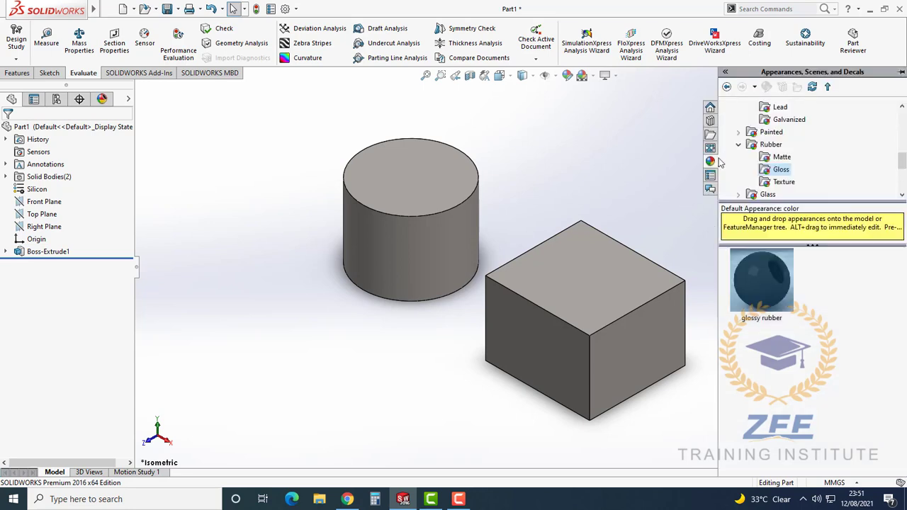
left_click(739, 145)
scroll(739, 146, "up", 6)
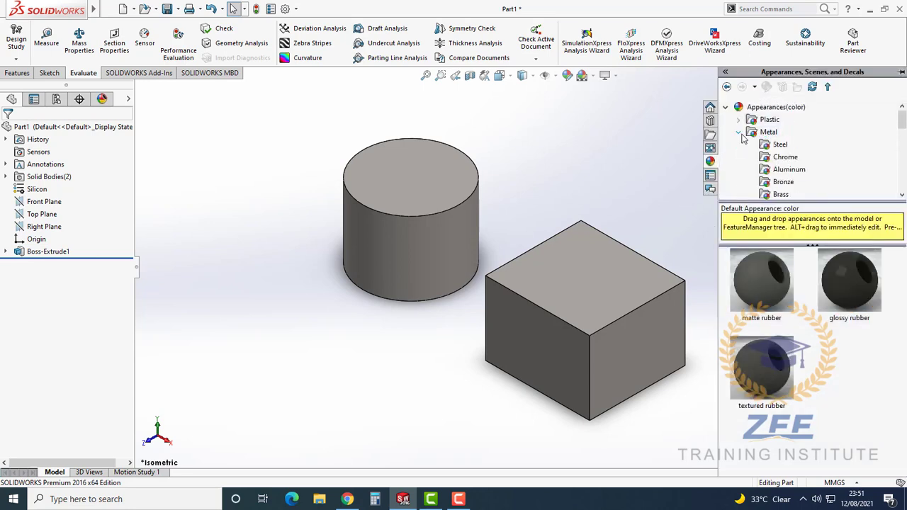
left_click(738, 131)
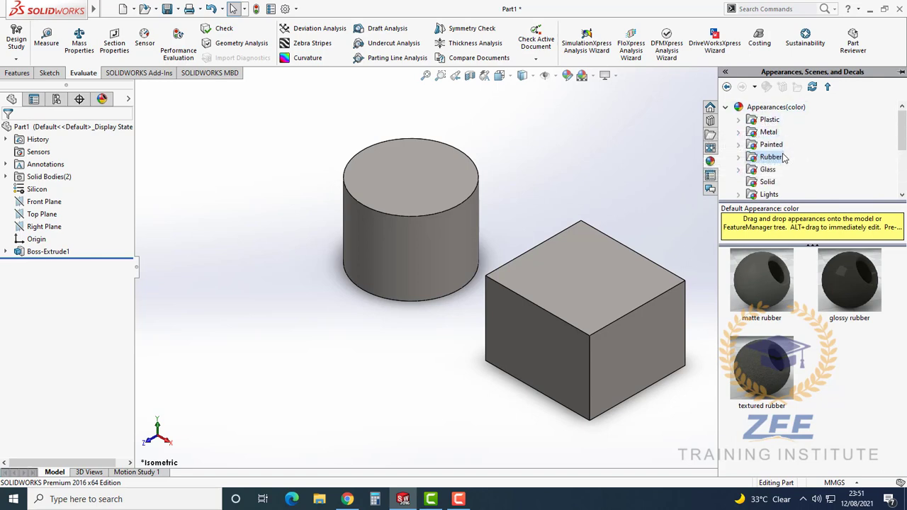
left_click_drag(772, 156, 520, 285)
left_click_drag(903, 138, 904, 154)
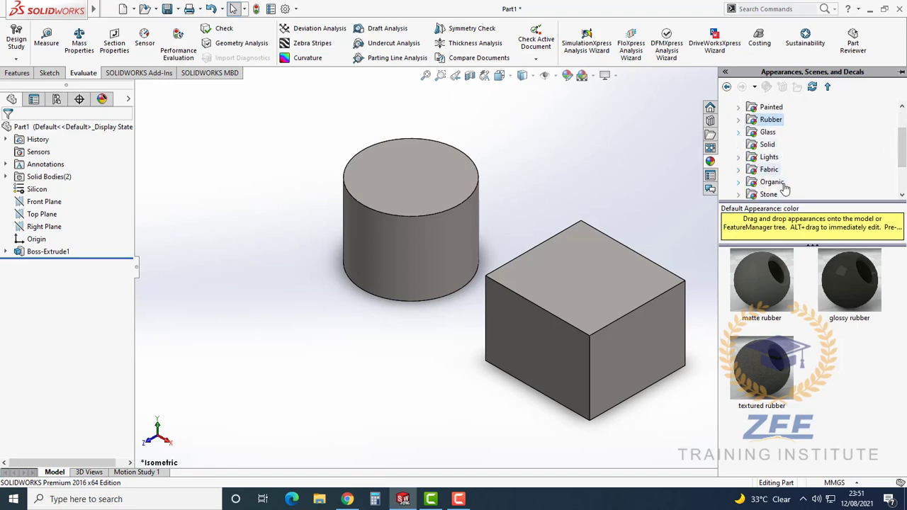
Apply the polished beech 2d appearance from the Organic Wood category to the whole rectangular block body
left_click(739, 183)
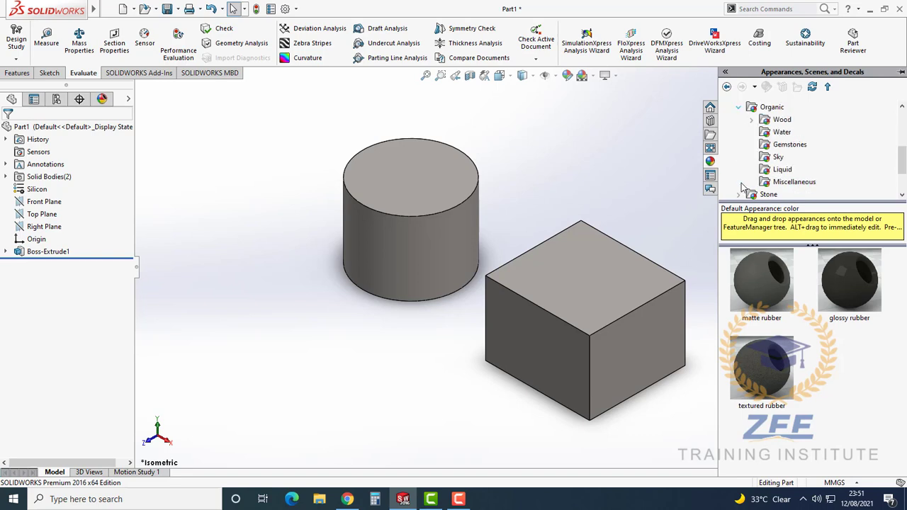
left_click(780, 120)
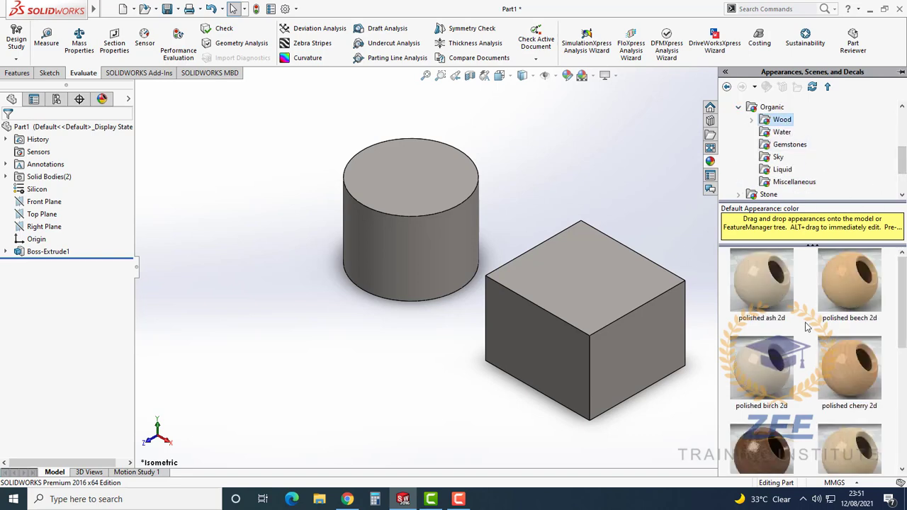
scroll(616, 314, "up", 2)
scroll(537, 302, "down", 2)
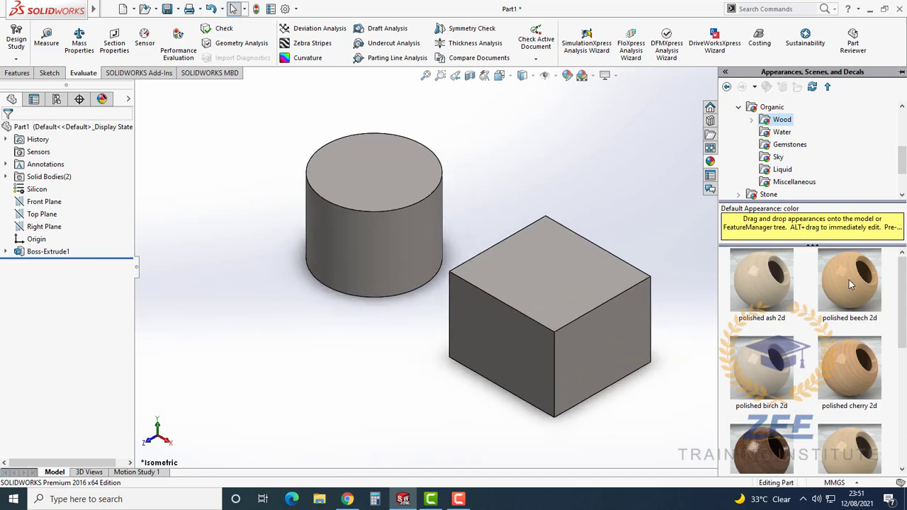
left_click_drag(850, 282, 546, 274)
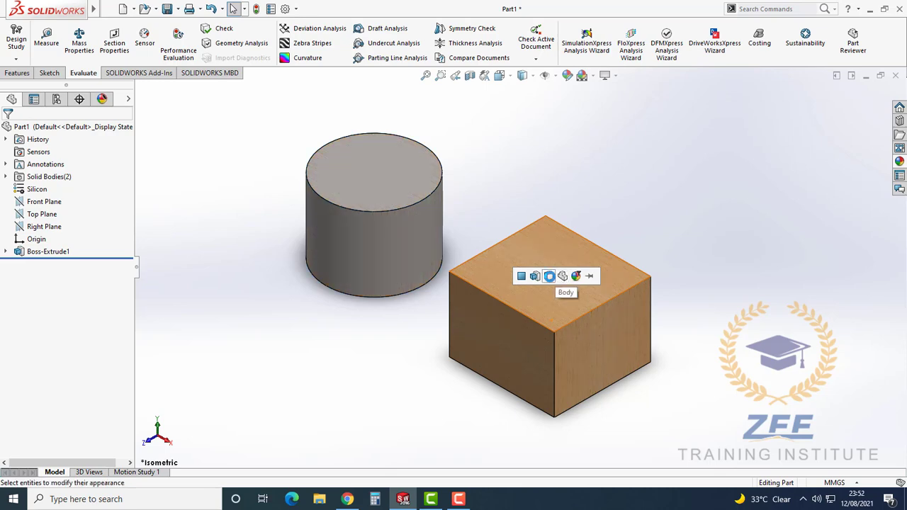
left_click(549, 276)
scroll(563, 297, "up", 1)
scroll(488, 278, "down", 2)
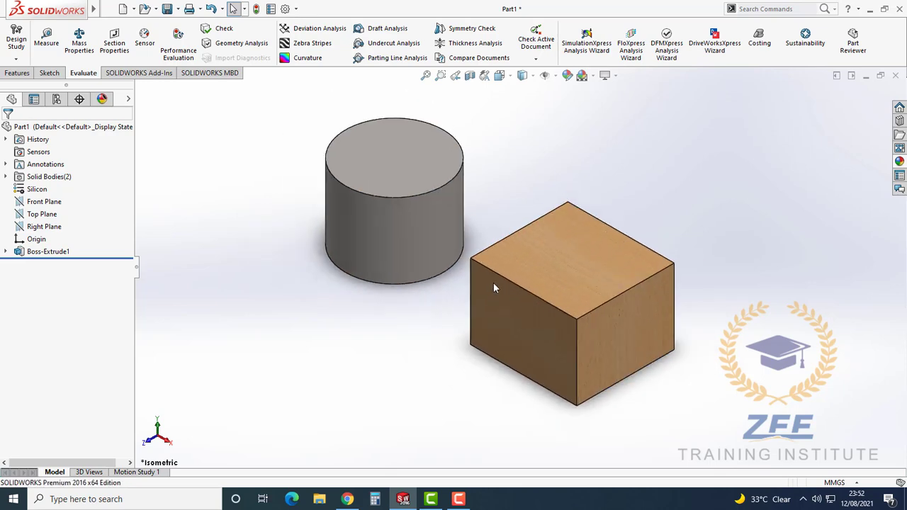
scroll(493, 282, "down", 1)
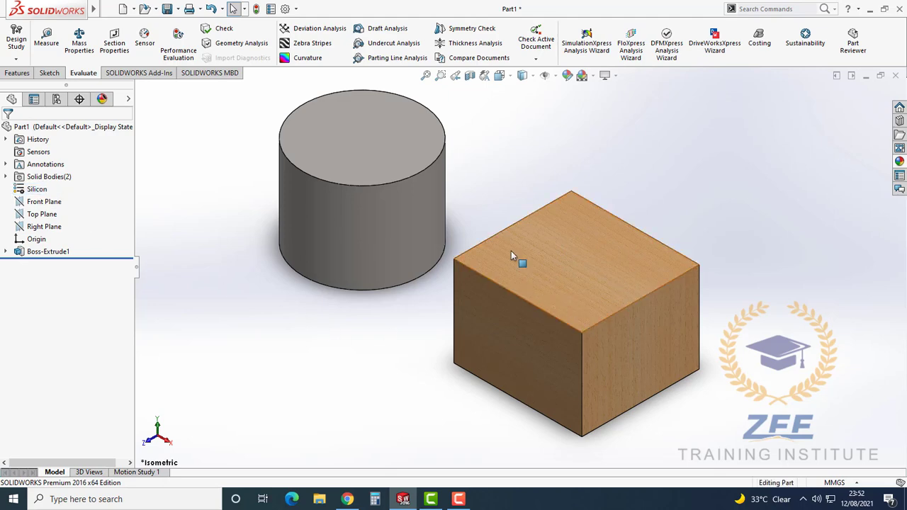
Apply the light clouds appearance from the Organic Sky category to the whole cylinder body
left_click(362, 155)
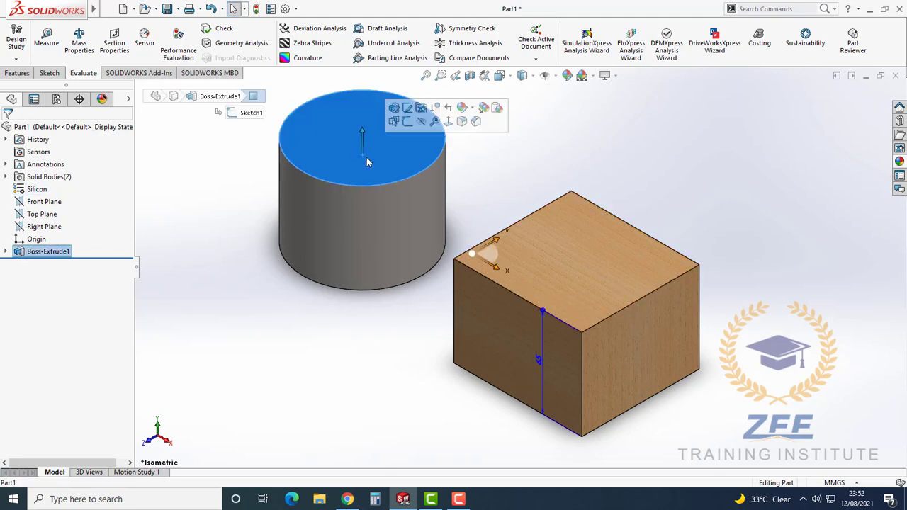
left_click(671, 171)
left_click(900, 163)
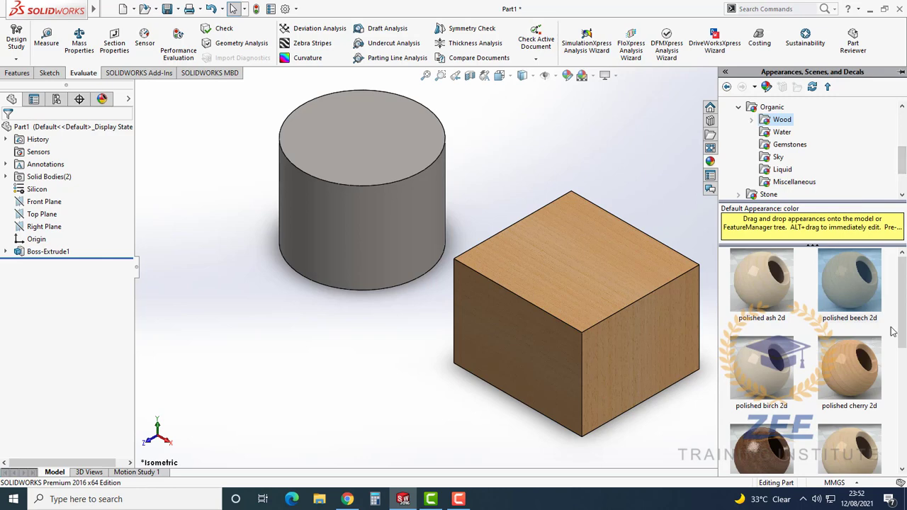
left_click(779, 158)
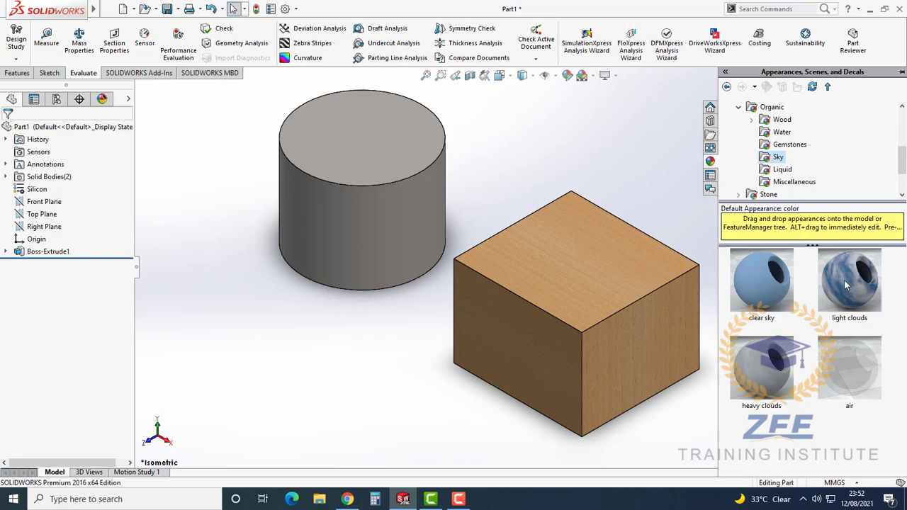
left_click_drag(845, 280, 851, 289)
left_click_drag(375, 171, 376, 167)
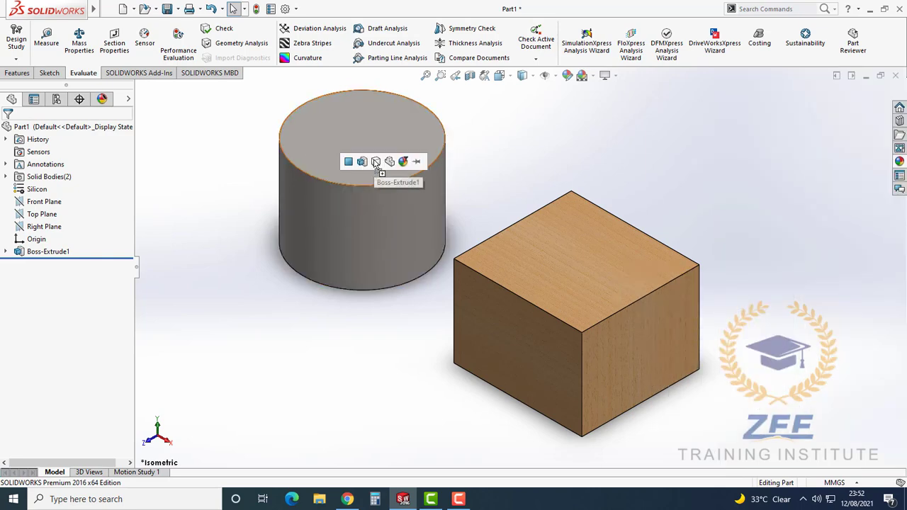
left_click(376, 161)
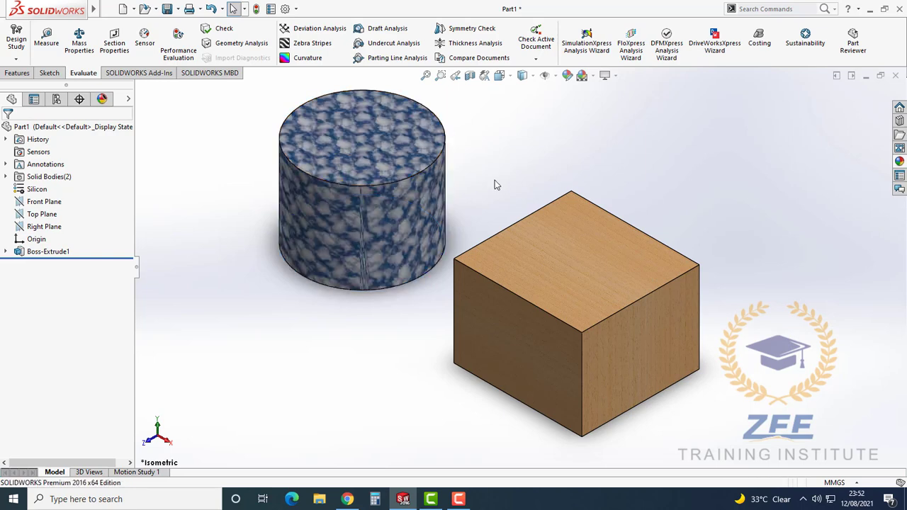
scroll(495, 182, "up", 2)
scroll(486, 229, "down", 2)
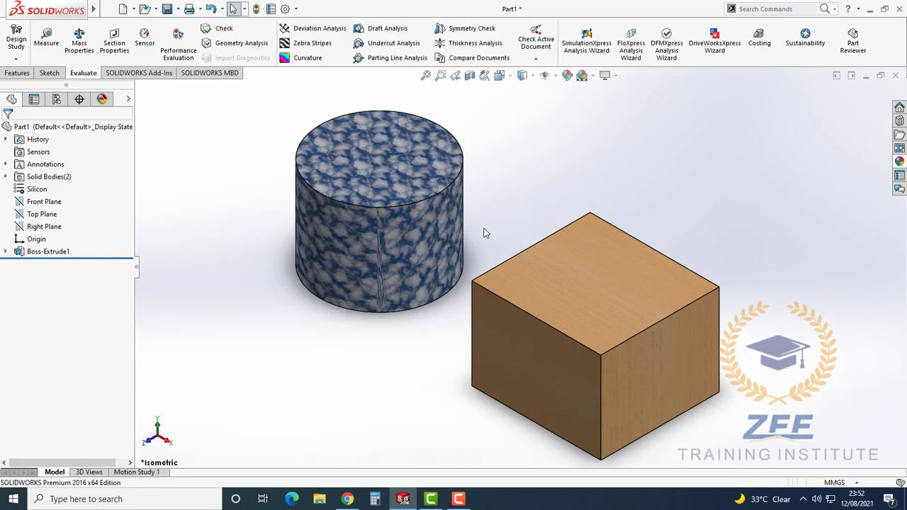
Replace the cylinder body's appearance with clear sky from the Organic Sky category
left_click(899, 161)
left_click_drag(766, 326, 389, 172)
left_click(389, 171)
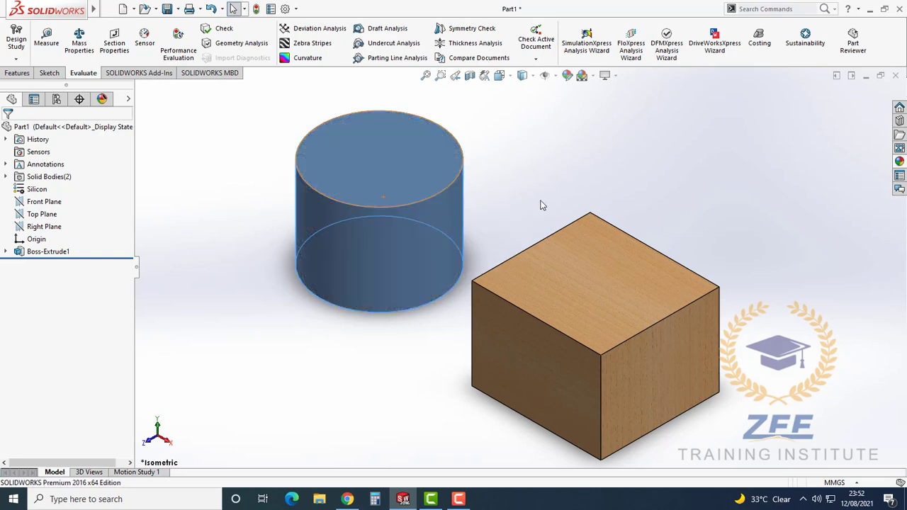
Check the part's mass properties with Silicon assigned and the new body appearances applied
scroll(508, 277, "up", 2)
scroll(509, 278, "down", 2)
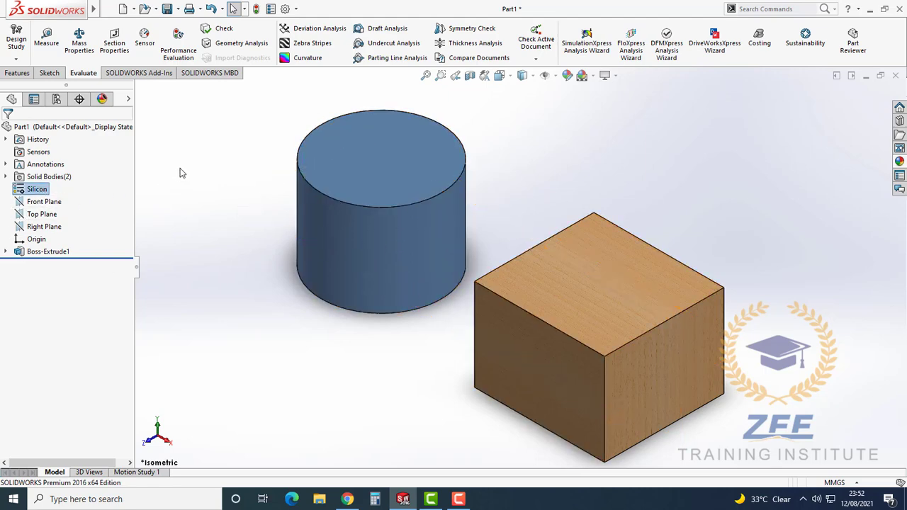
left_click(80, 44)
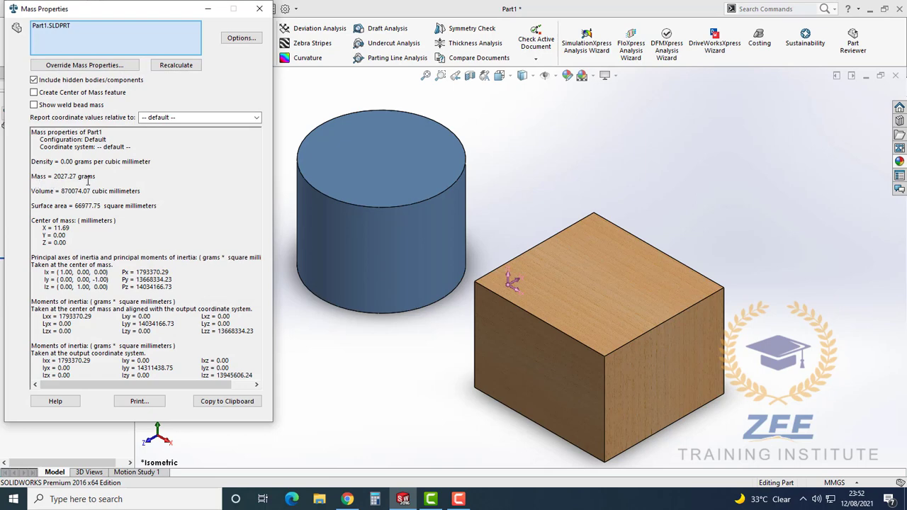
left_click(260, 8)
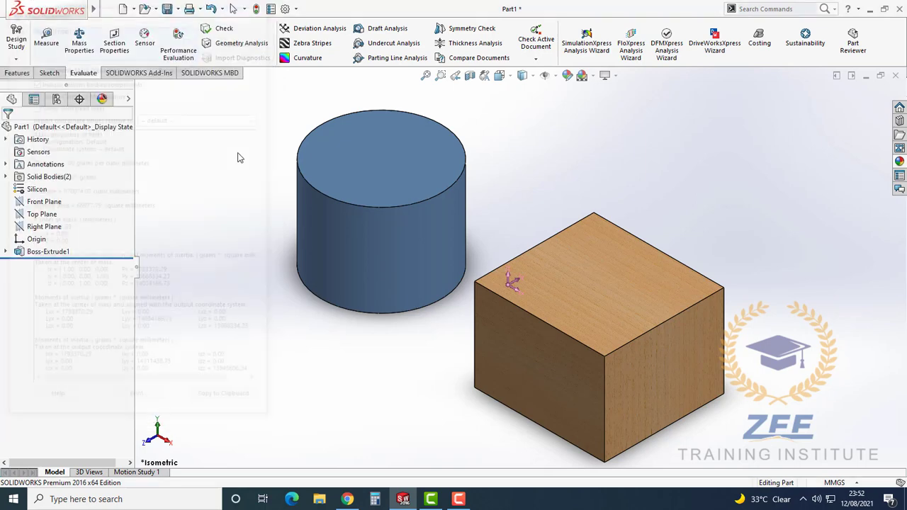
scroll(521, 266, "up", 3)
scroll(550, 296, "down", 3)
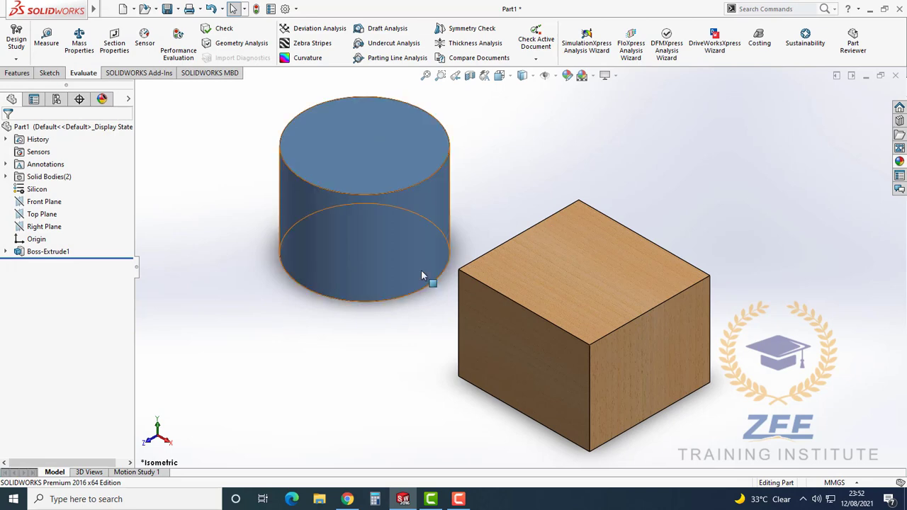
scroll(423, 307, "up", 1)
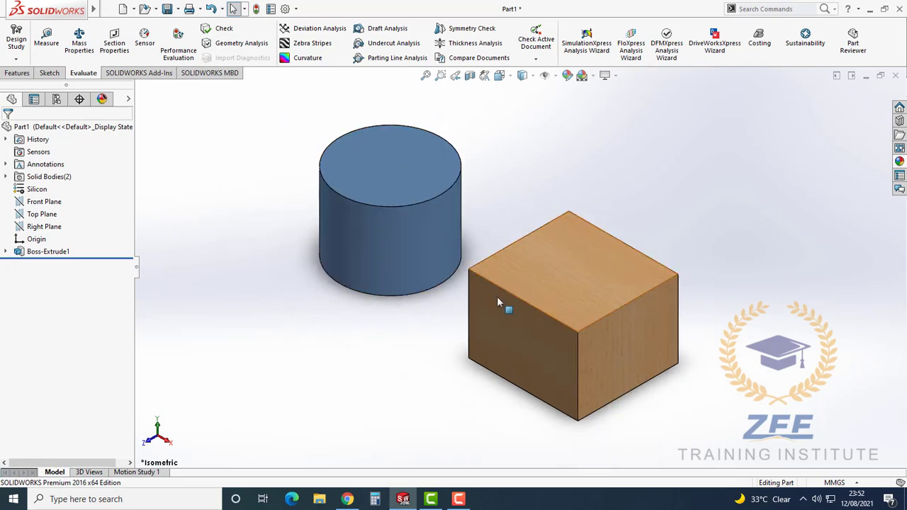
scroll(577, 417, "down", 2)
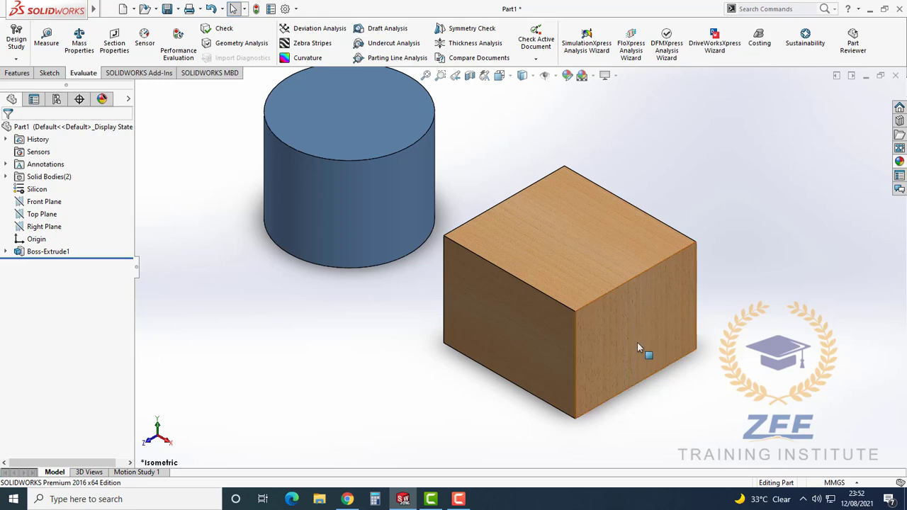
scroll(577, 268, "up", 2)
scroll(587, 308, "down", 3)
scroll(513, 253, "up", 1)
scroll(515, 228, "down", 1)
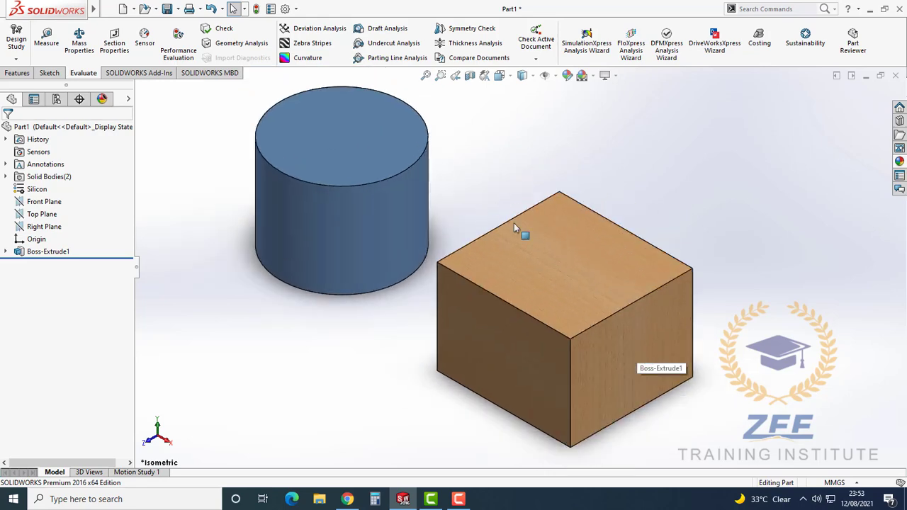
Edit the appearance of the block's right-hand side face, trying magenta before setting its color to green (RGB 0, 255, 0)
left_click(569, 78)
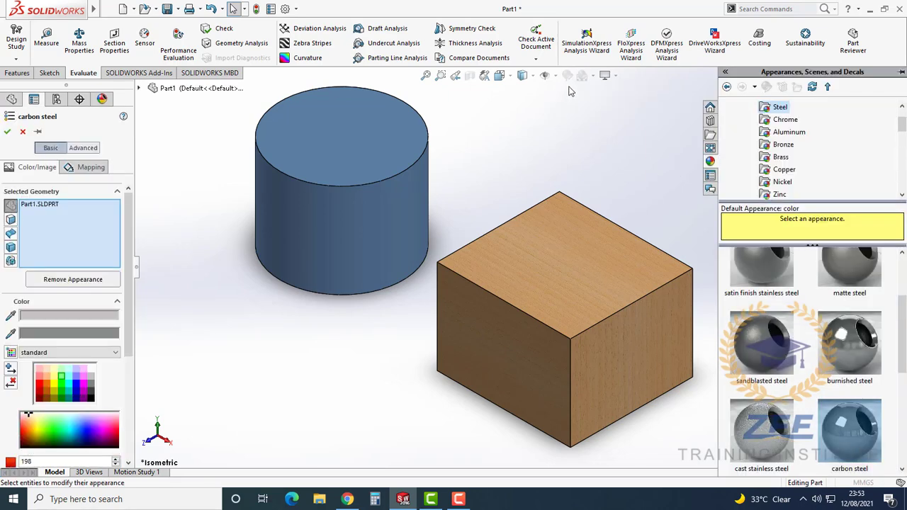
left_click(10, 220)
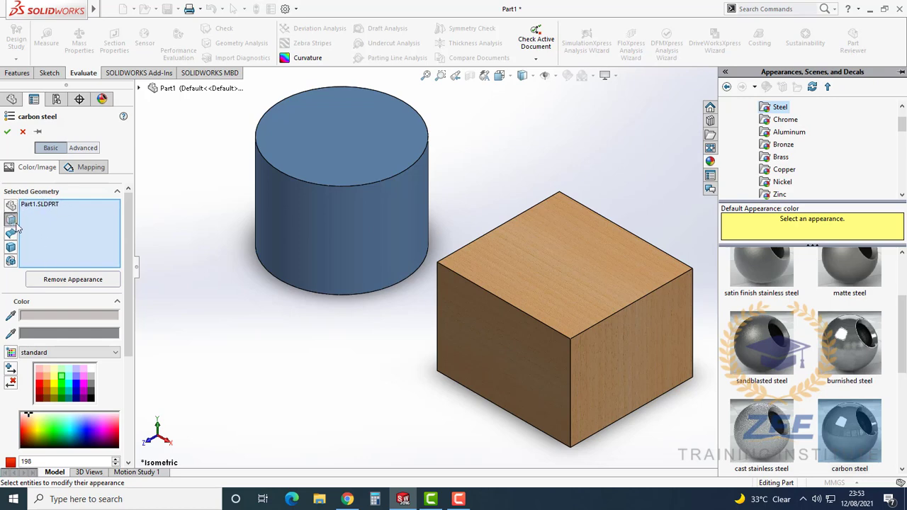
left_click(616, 374)
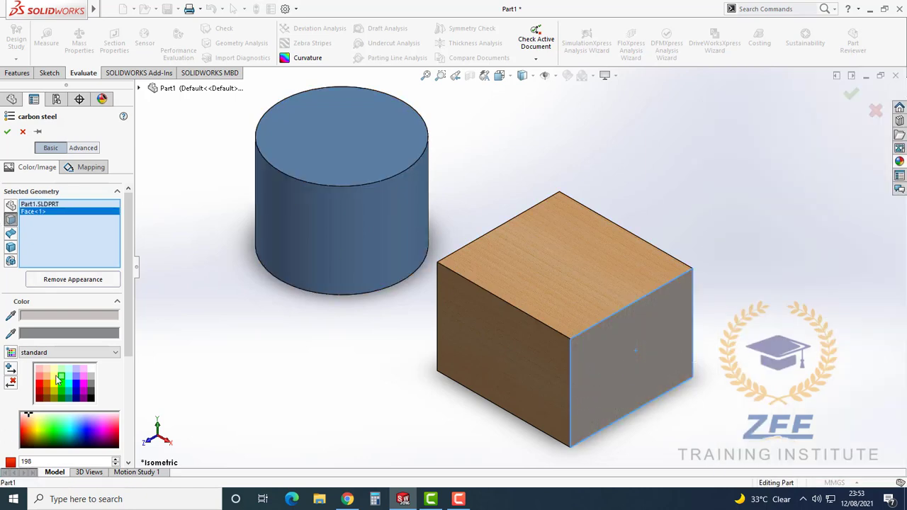
scroll(60, 376, "down", 3)
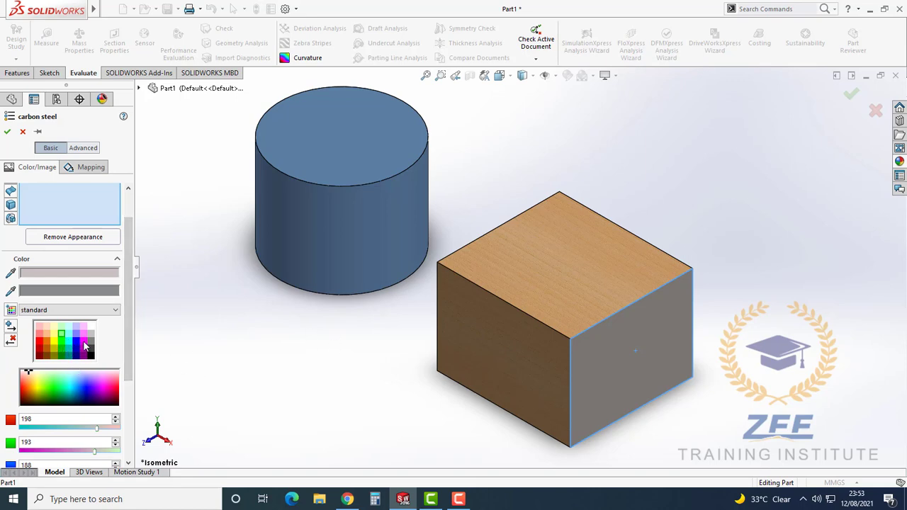
left_click(84, 343)
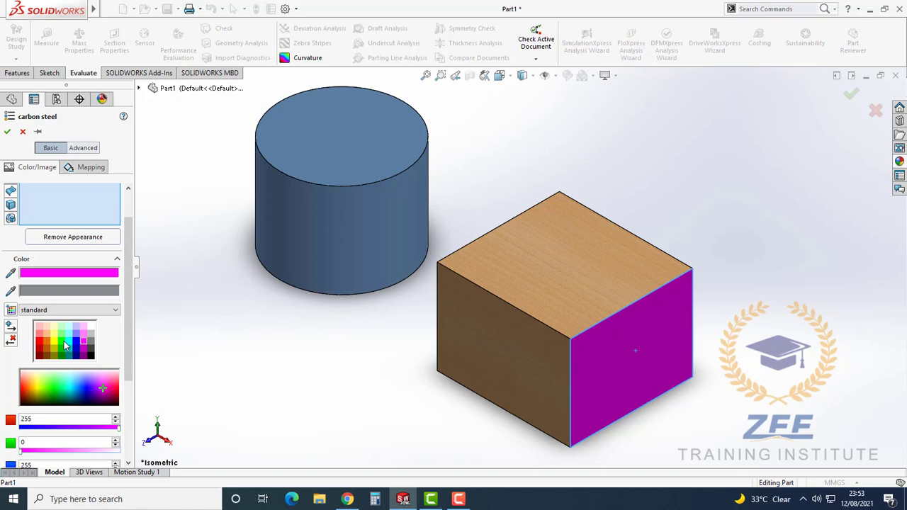
left_click(64, 343)
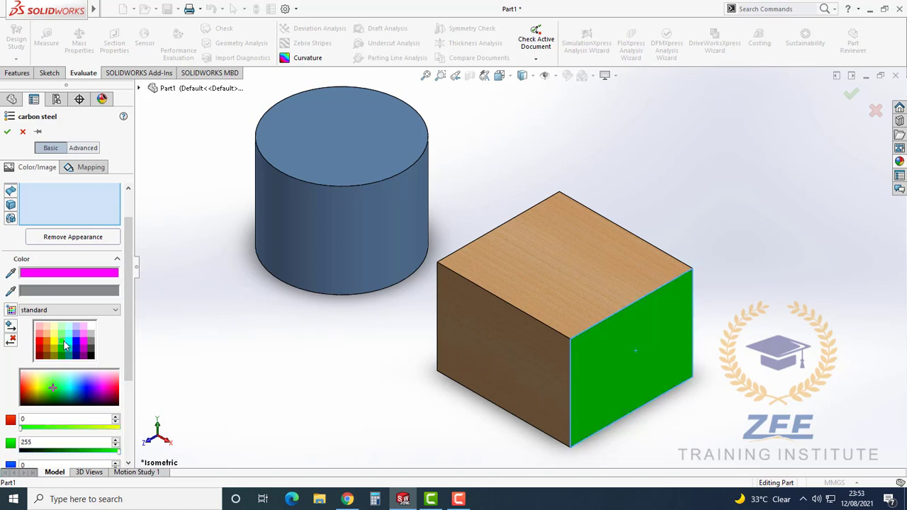
left_click(7, 131)
scroll(553, 263, "up", 2)
scroll(439, 256, "down", 2)
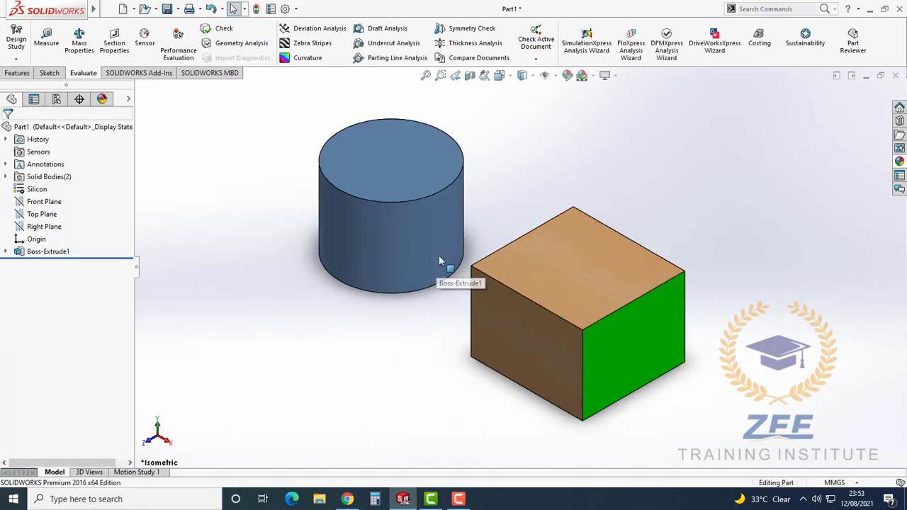
scroll(522, 255, "up", 1)
scroll(519, 246, "down", 1)
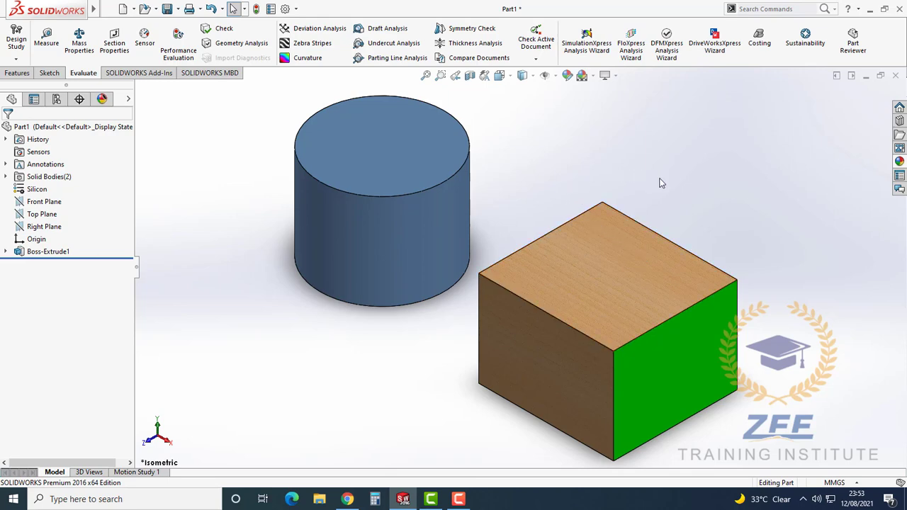
scroll(659, 184, "up", 1)
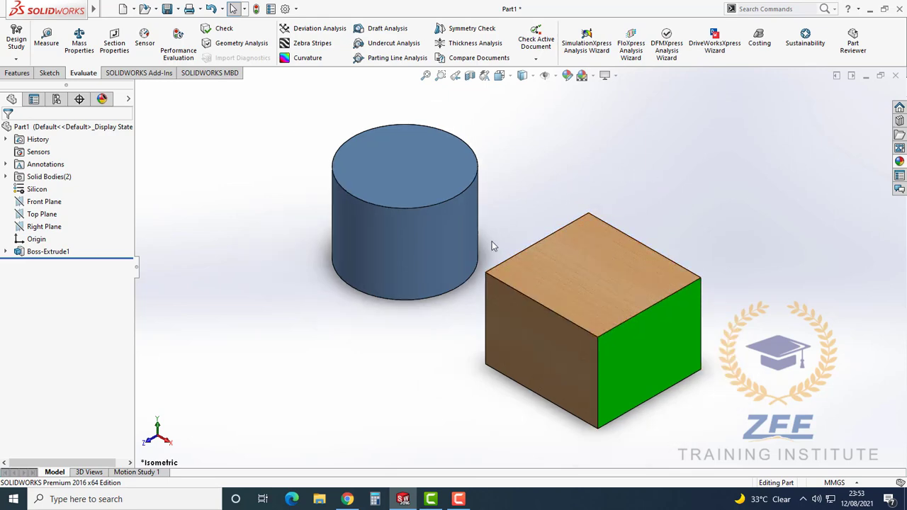
scroll(500, 229, "down", 2)
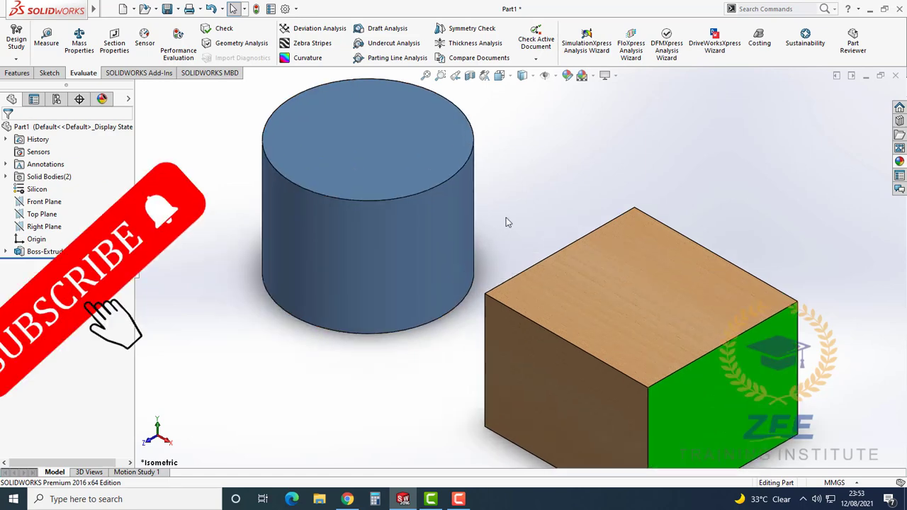
scroll(506, 225, "up", 1)
scroll(508, 238, "up", 1)
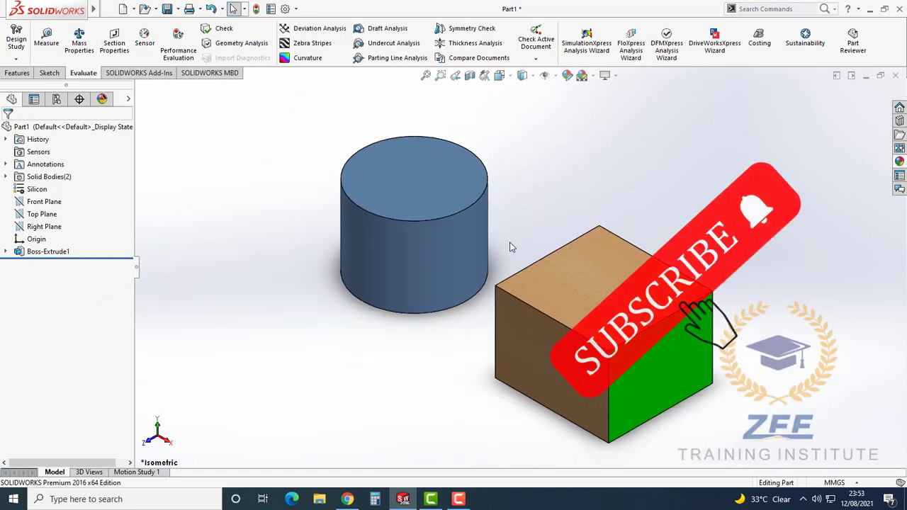
scroll(515, 249, "up", 1)
scroll(524, 251, "down", 1)
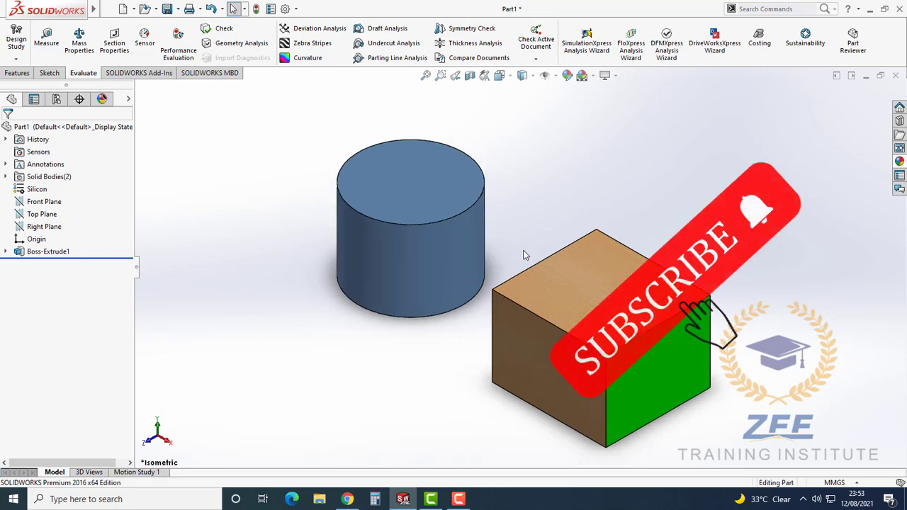
scroll(513, 252, "down", 1)
scroll(509, 241, "up", 1)
scroll(503, 270, "down", 1)
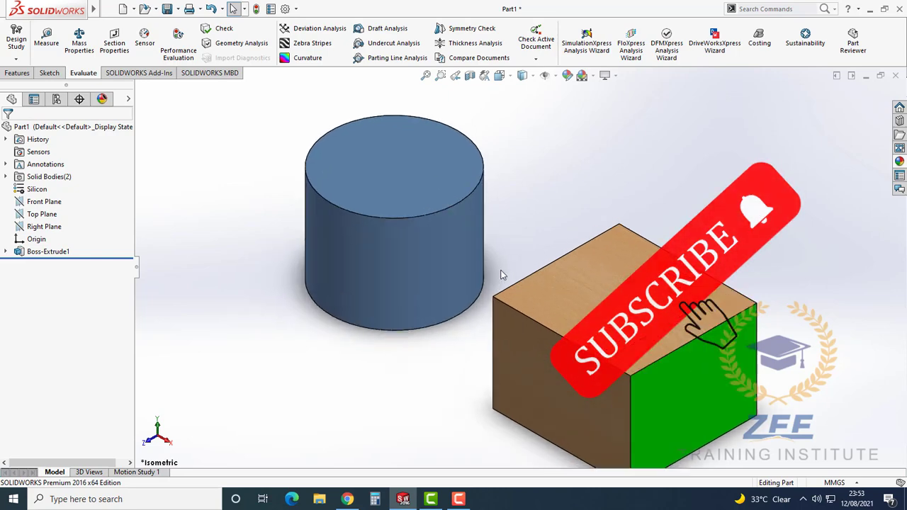